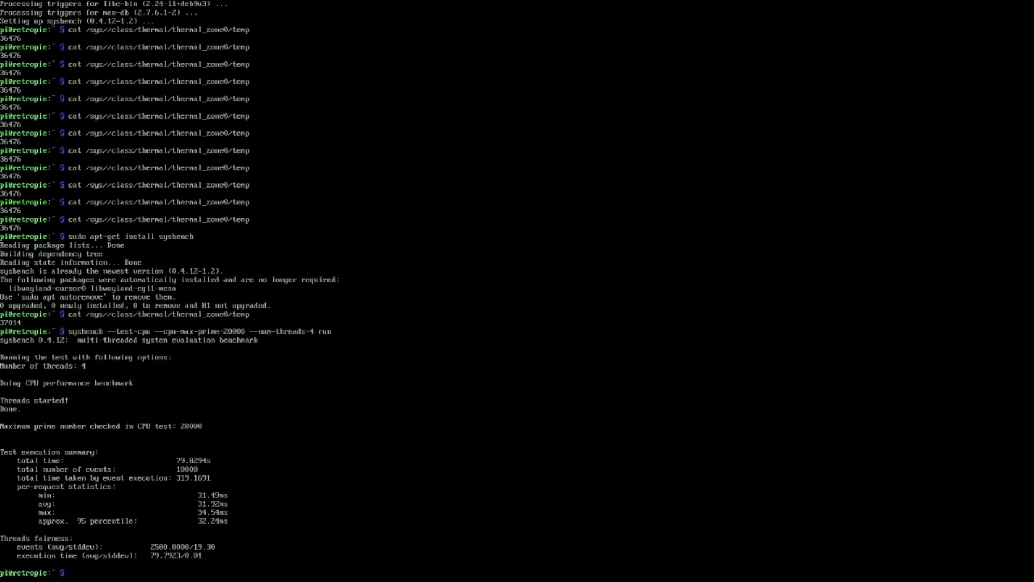
- Reread the thermal_zone0 CPU temperature repeatedly as it cools from 51540 to 42932
key(Up)
key(Up)
key(Return)
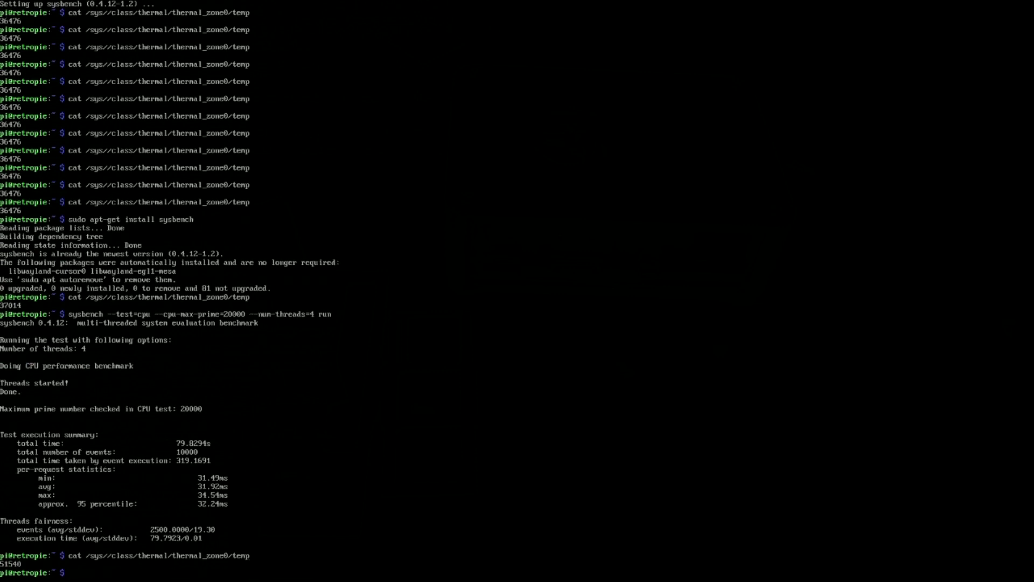
key(Up)
key(Return)
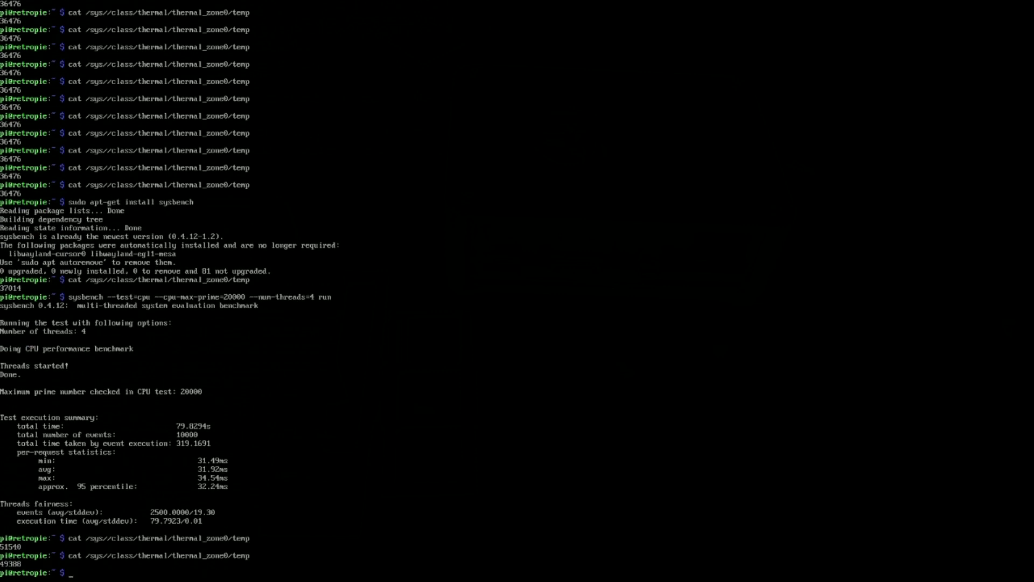
key(Up)
key(Up)
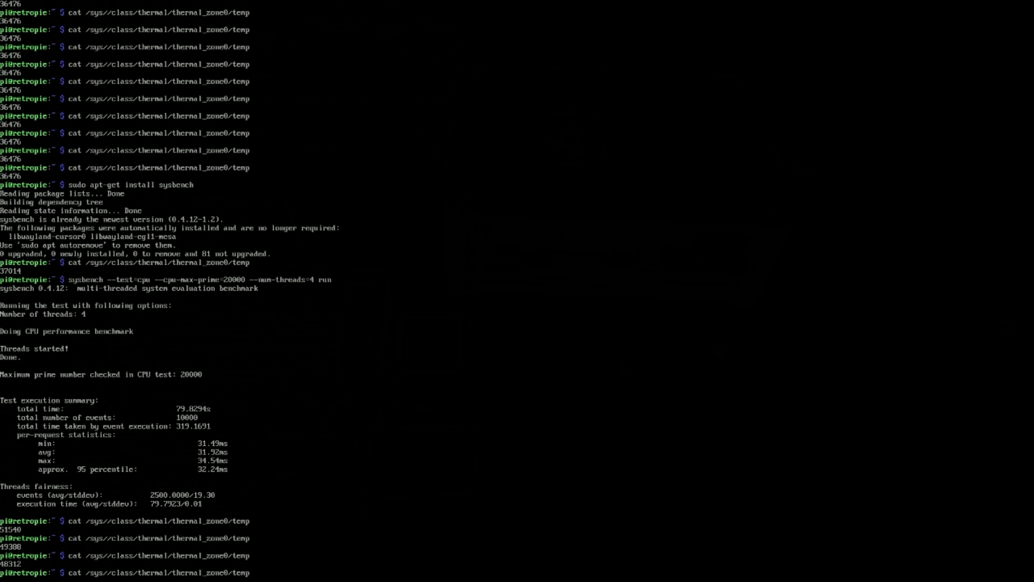
key(Return)
key(Up)
key(Return)
key(Up)
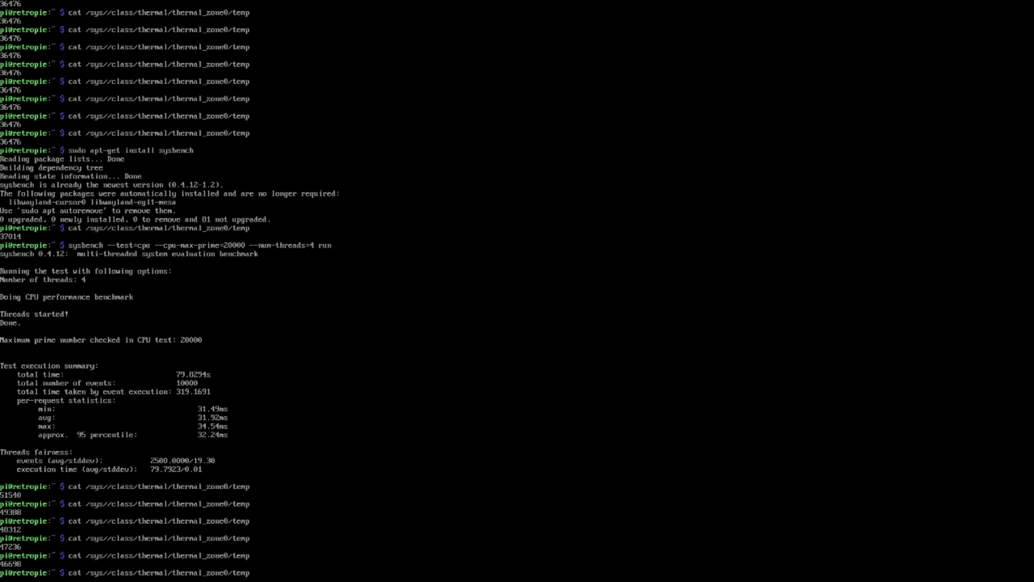
key(Return)
key(Up)
key(Return)
key(Up)
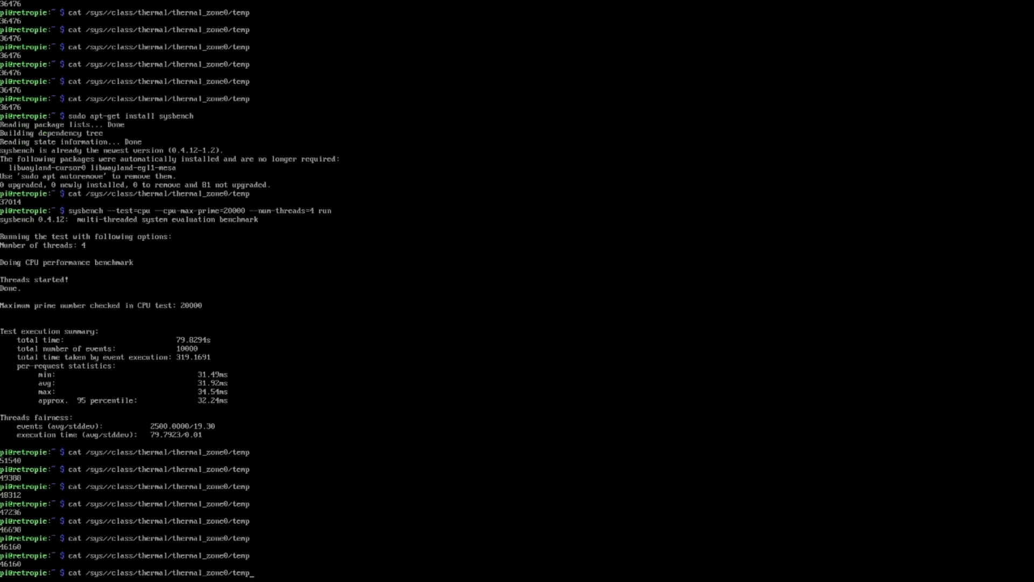
key(Return)
key(Up)
key(Return)
key(Up)
key(Return)
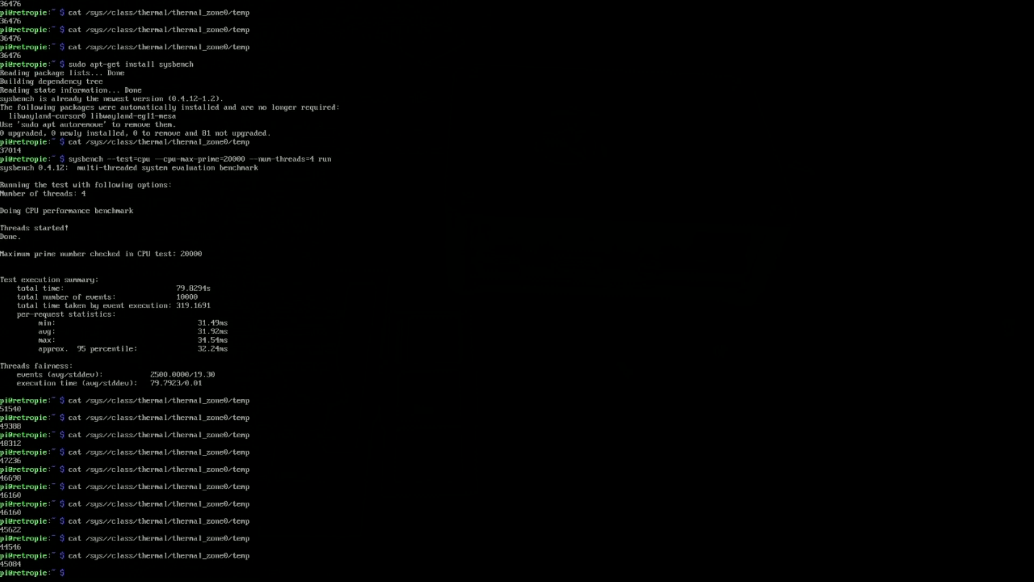
key(Up)
key(Return)
key(Up)
key(Return)
key(Up)
key(Return)
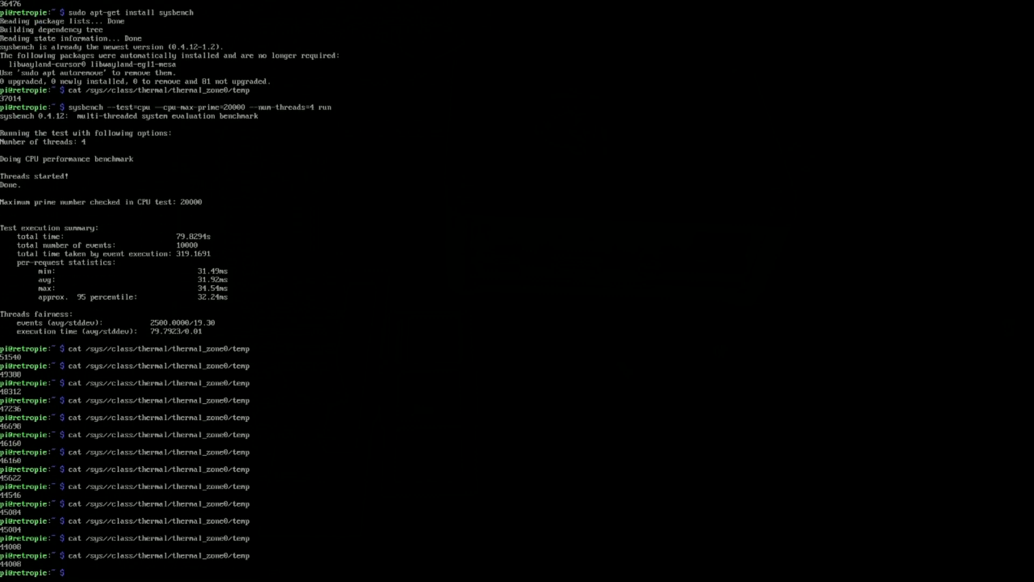
key(Up)
key(Return)
key(Up)
key(Return)
key(Up)
key(Return)
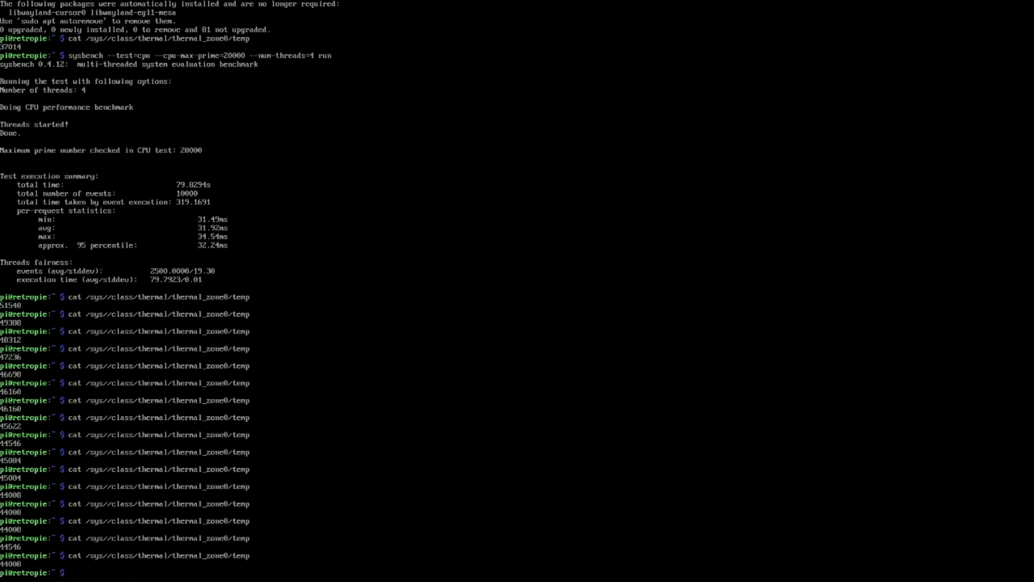
key(Up)
key(Return)
key(Up)
key(Return)
key(Up)
key(Return)
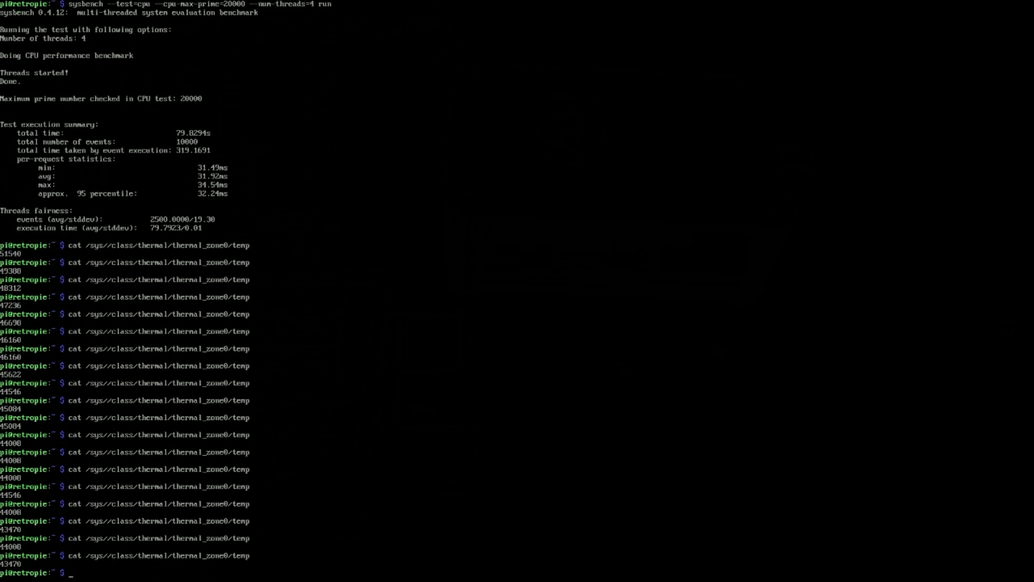
key(Up)
key(Return)
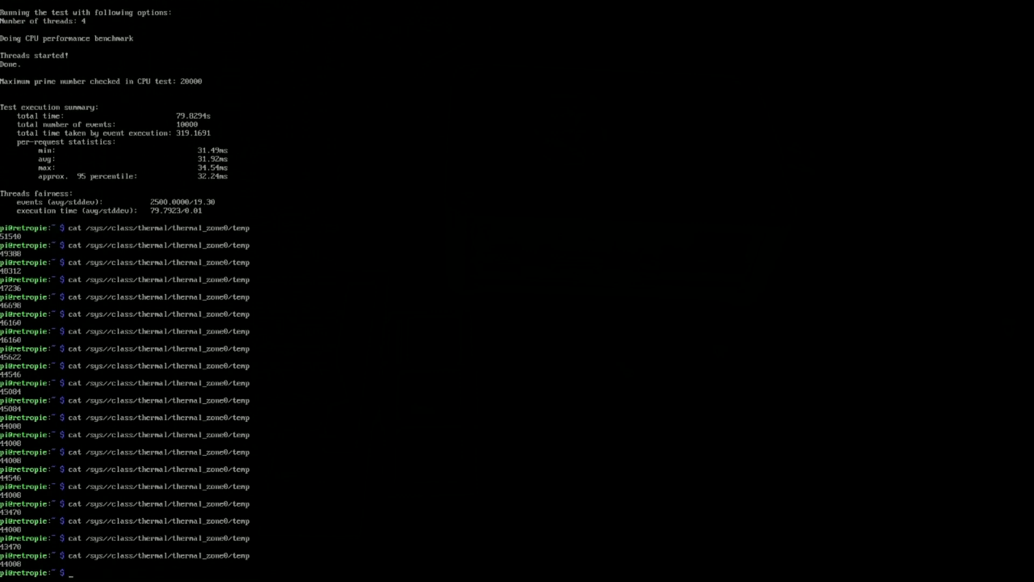
key(Up)
key(Return)
key(Up)
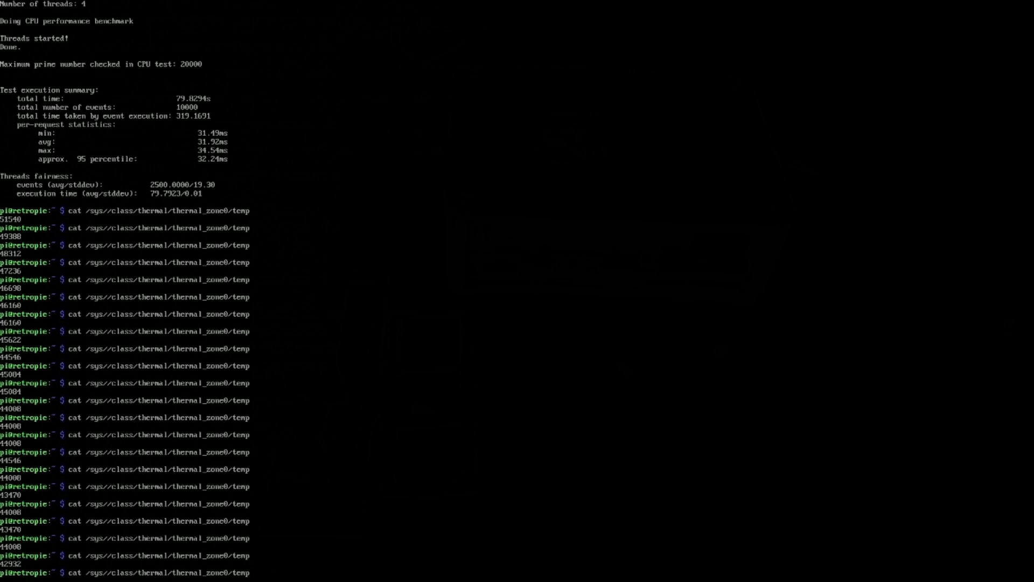
key(Return)
key(Up)
key(Return)
key(Return)
key(Up)
key(Return)
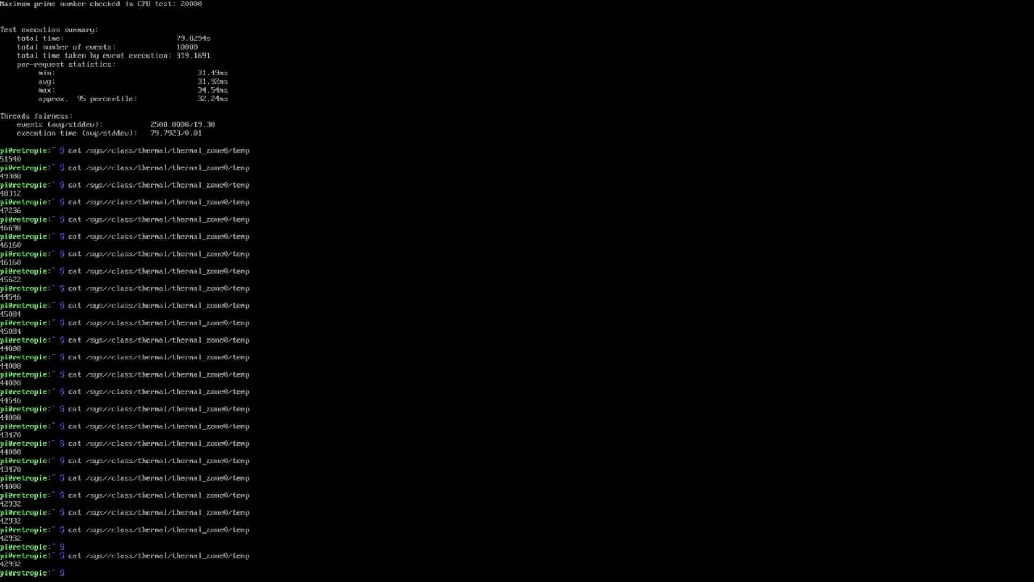
key(Up)
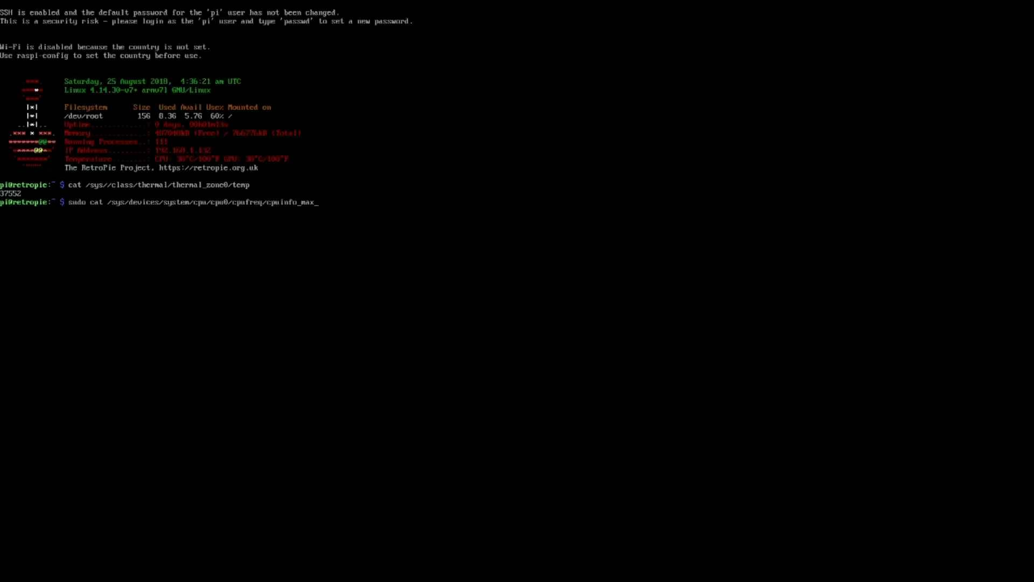
- Read the CPU's maximum frequency (1500000) and current temperature (38090)
text(req)
key(Return)
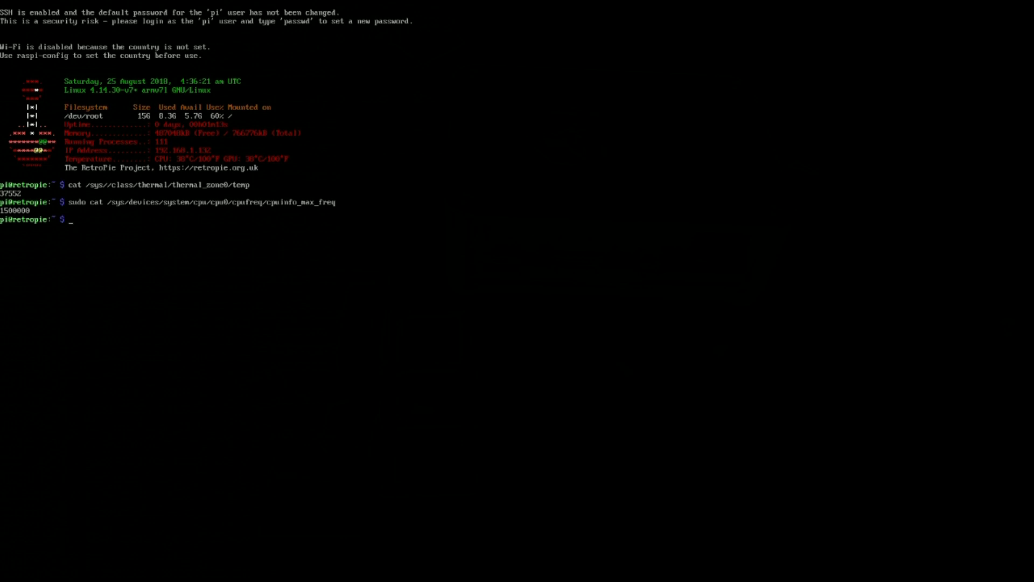
key(Up)
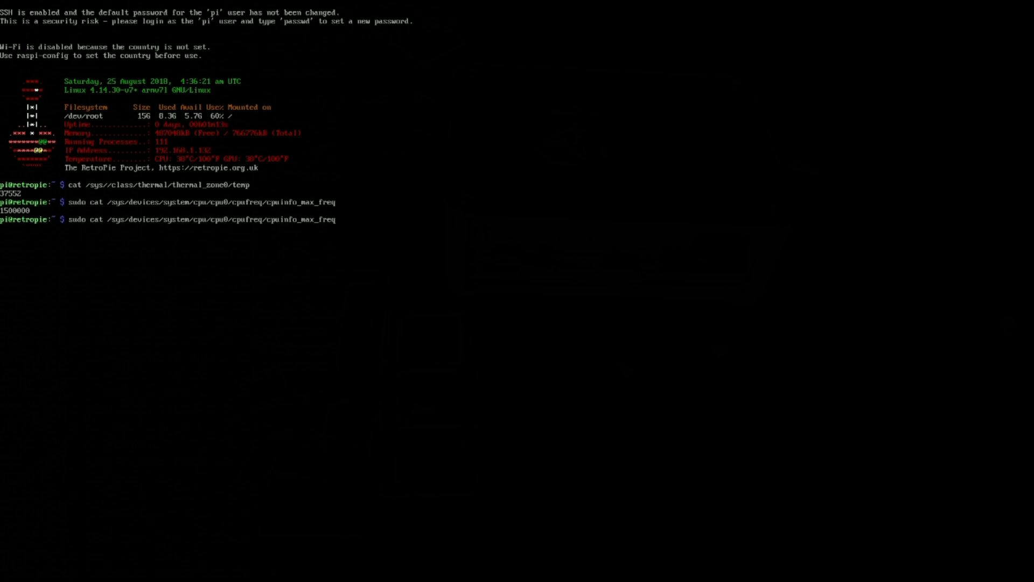
- Rerun the four-thread sysbench CPU benchmark, which finishes in 74.1179s
key(Up)
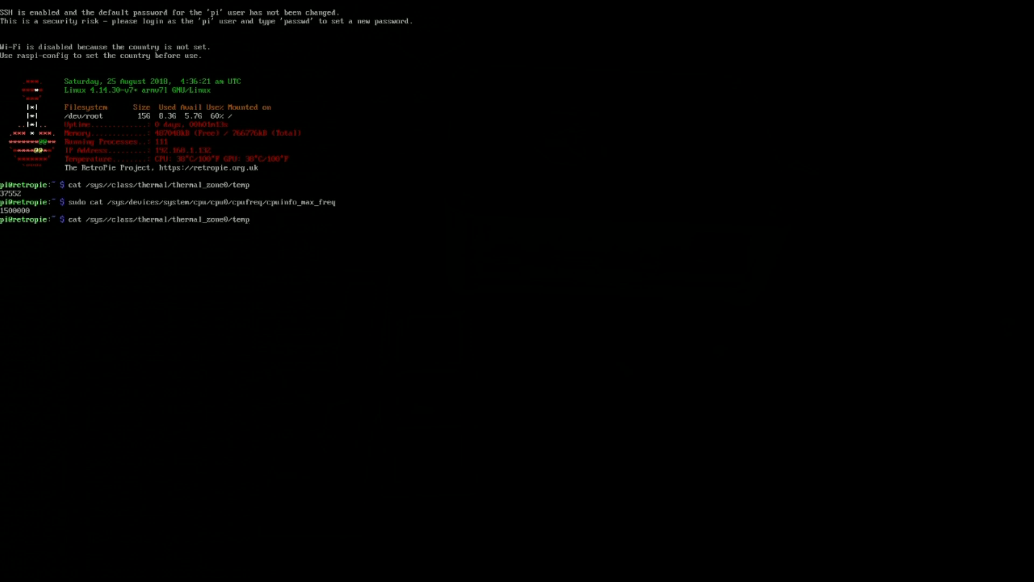
key(Return)
key(Up)
key(Up)
key(Up)
key(Up)
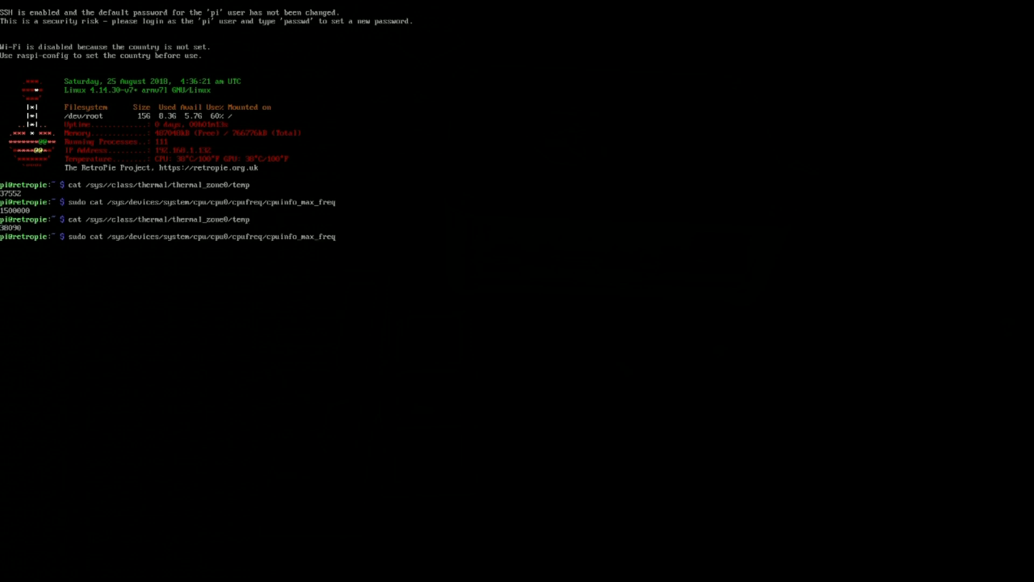
key(Up)
key(Up)
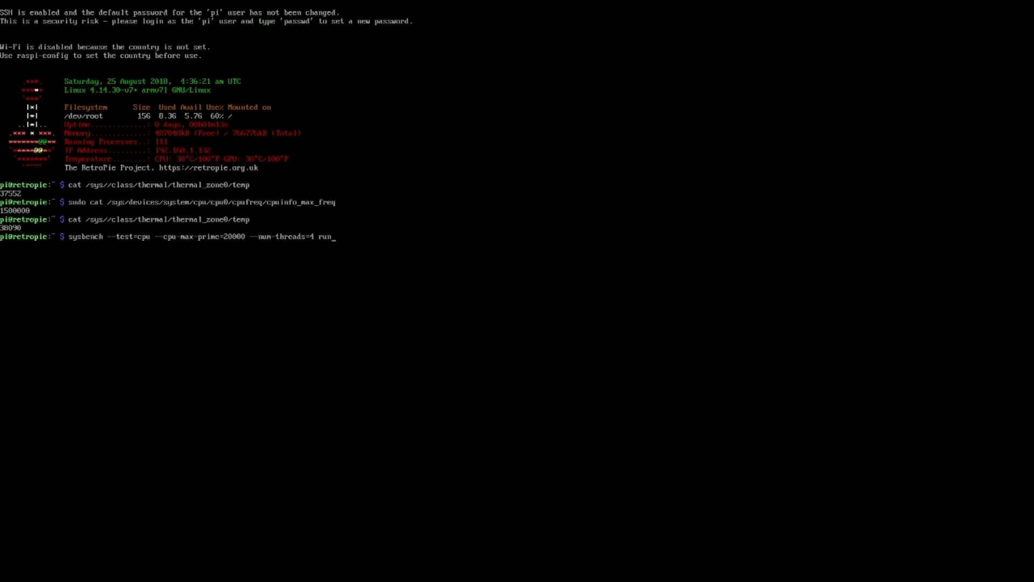
key(Return)
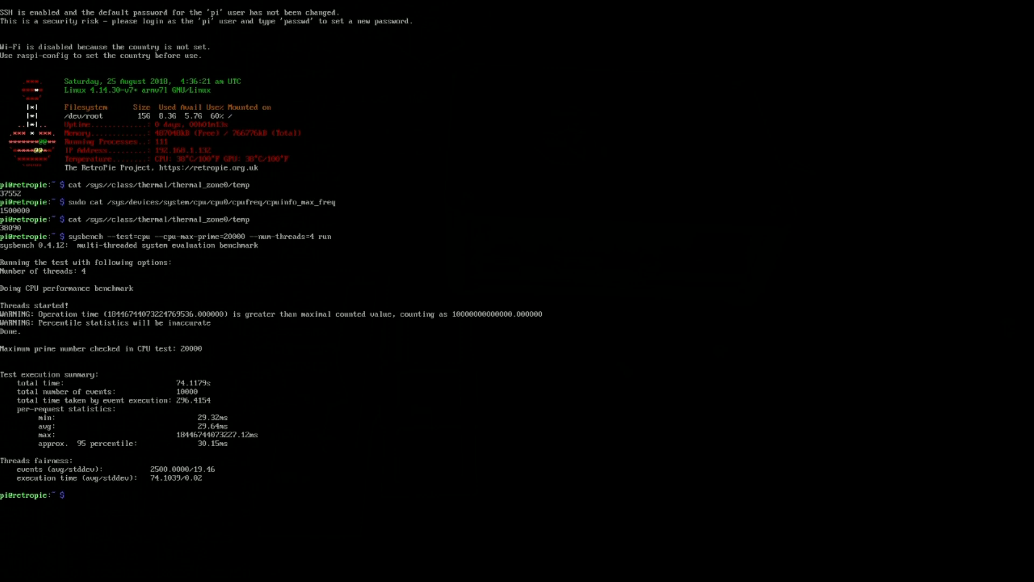
- Reread the CPU temperature several times, easing from 47236 to 46160
key(Up)
key(Up)
key(Return)
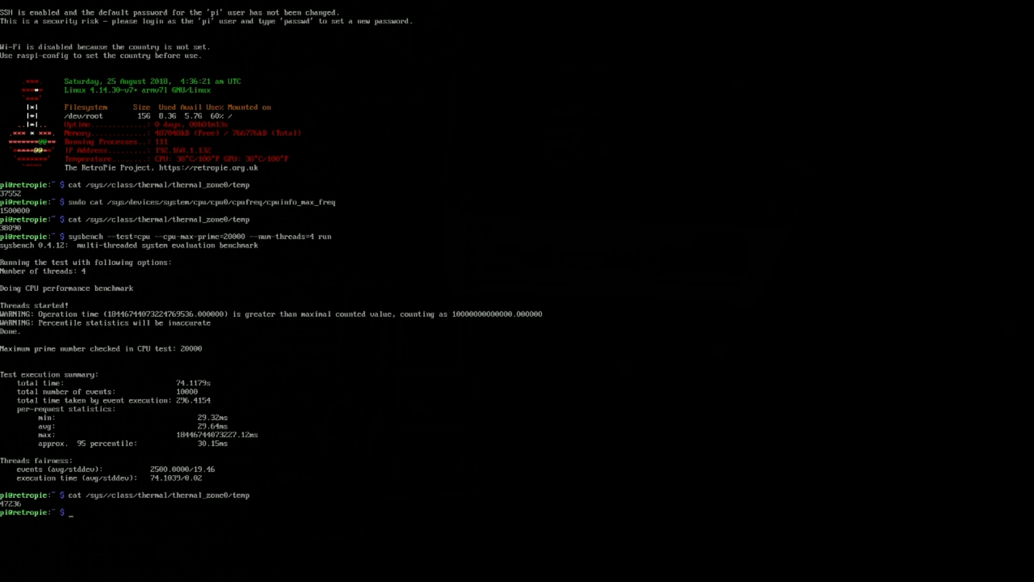
key(Up)
key(Return)
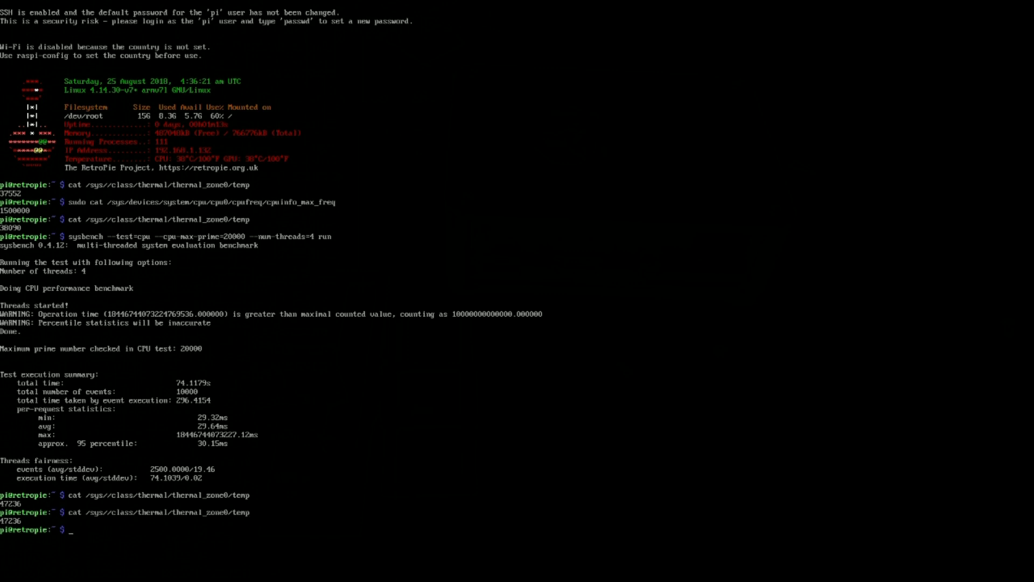
key(Up)
key(Return)
key(Up)
key(Return)
key(Up)
key(Return)
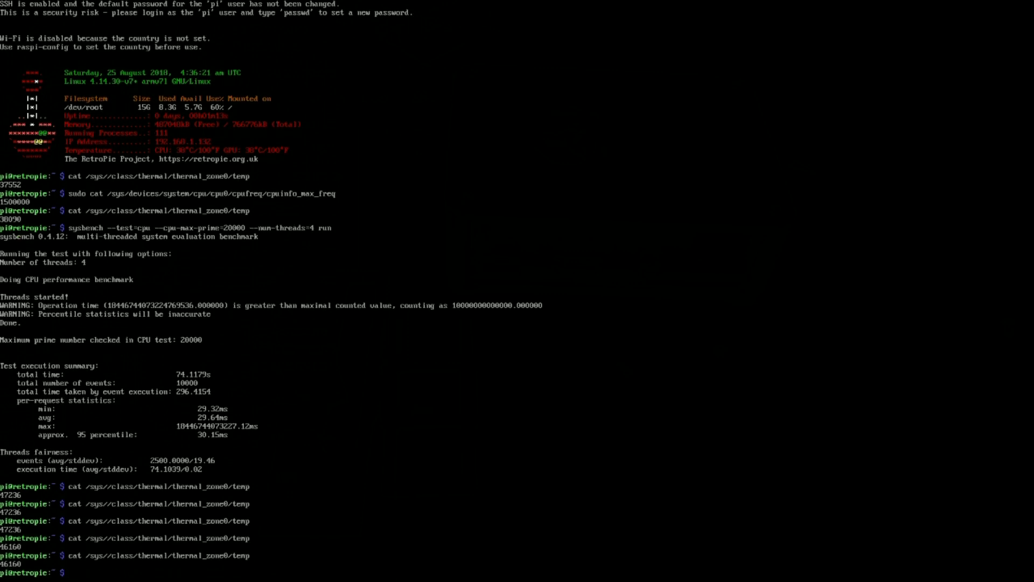
key(Up)
key(Return)
key(Up)
key(Return)
- Run the four-thread sysbench CPU benchmark again, completing in 74.6442s
key(Up)
key(Return)
key(Up)
key(Up)
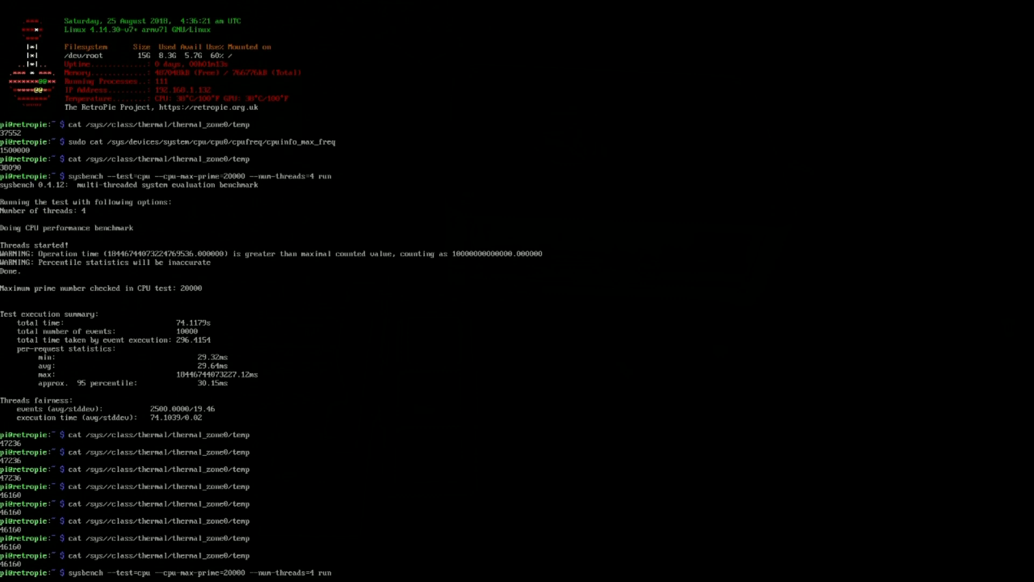
key(Return)
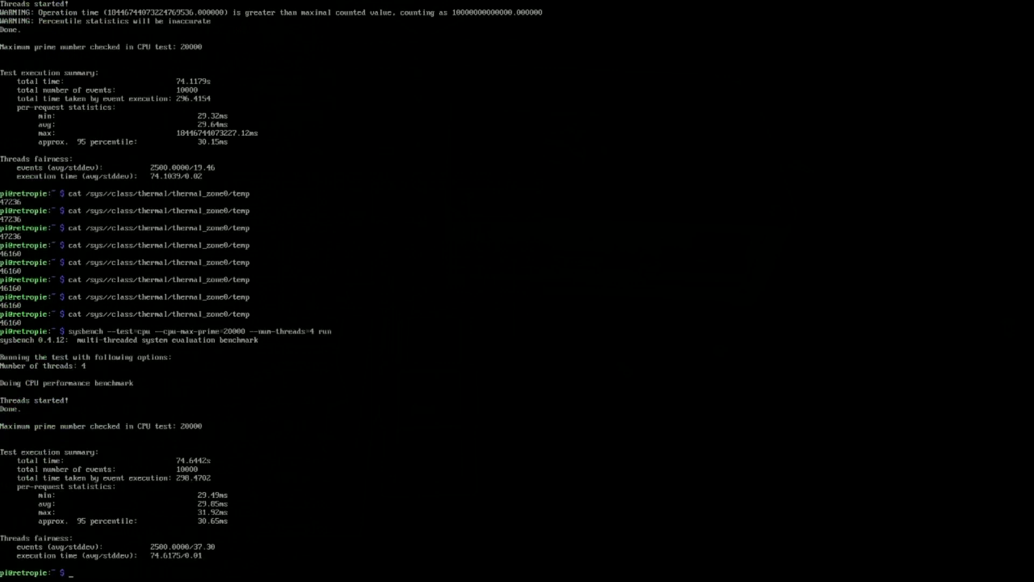
- Reread the thermal_zone0 temperature about sixteen times as it drops from 53154 to 45084
key(Up)
key(Up)
key(Return)
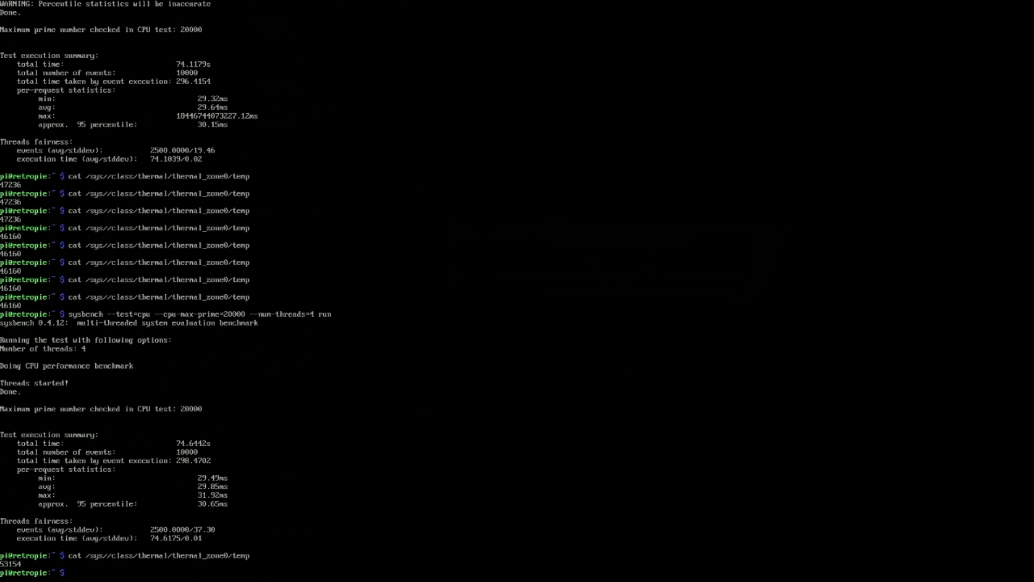
key(Up)
key(Return)
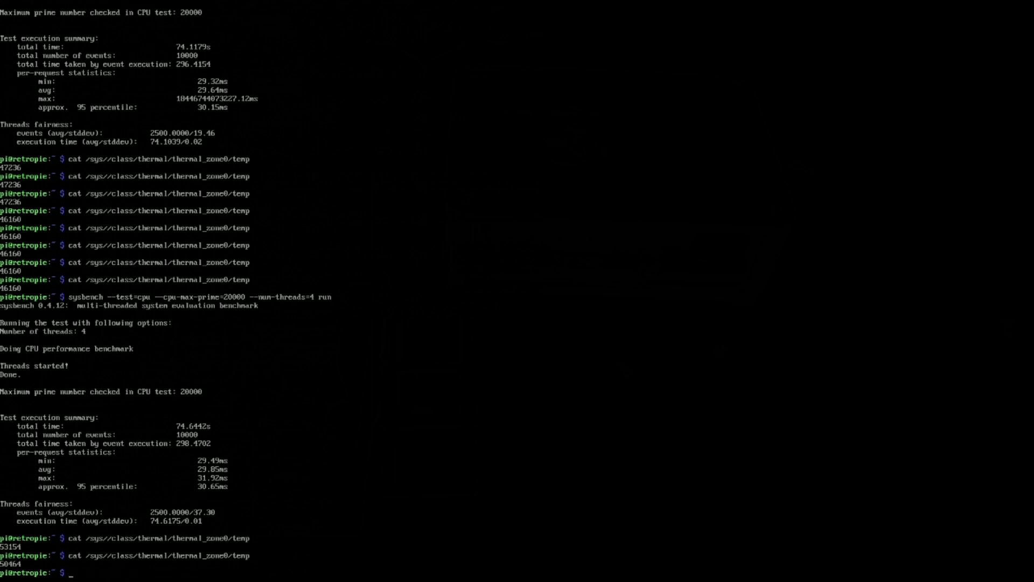
key(Up)
key(Return)
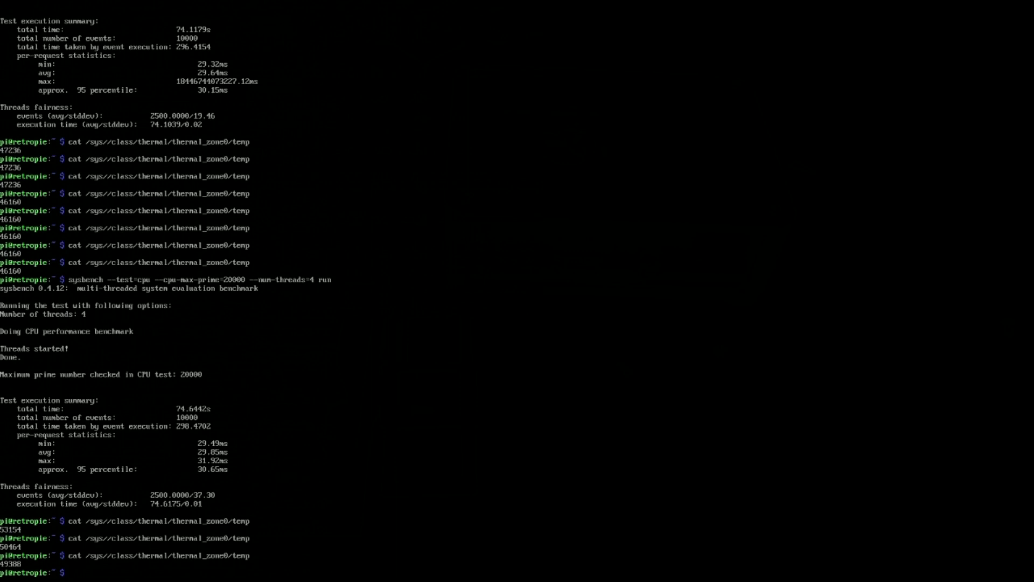
key(Up)
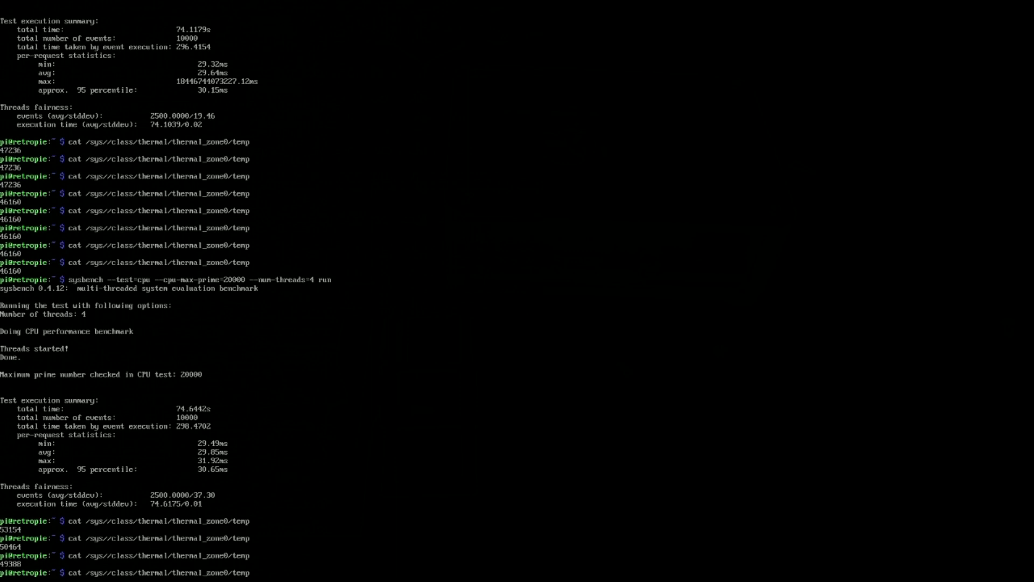
key(Return)
key(Up)
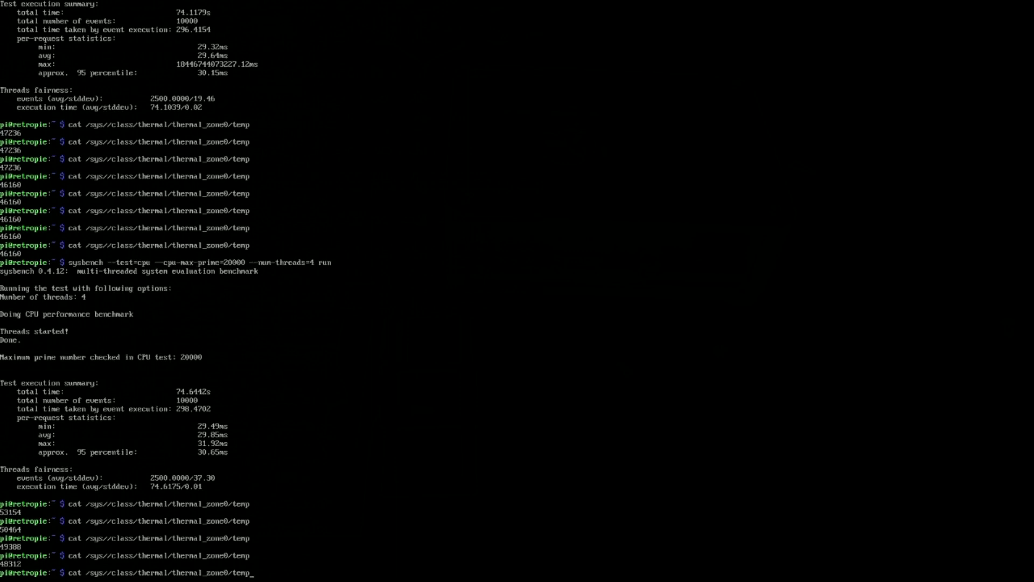
key(Return)
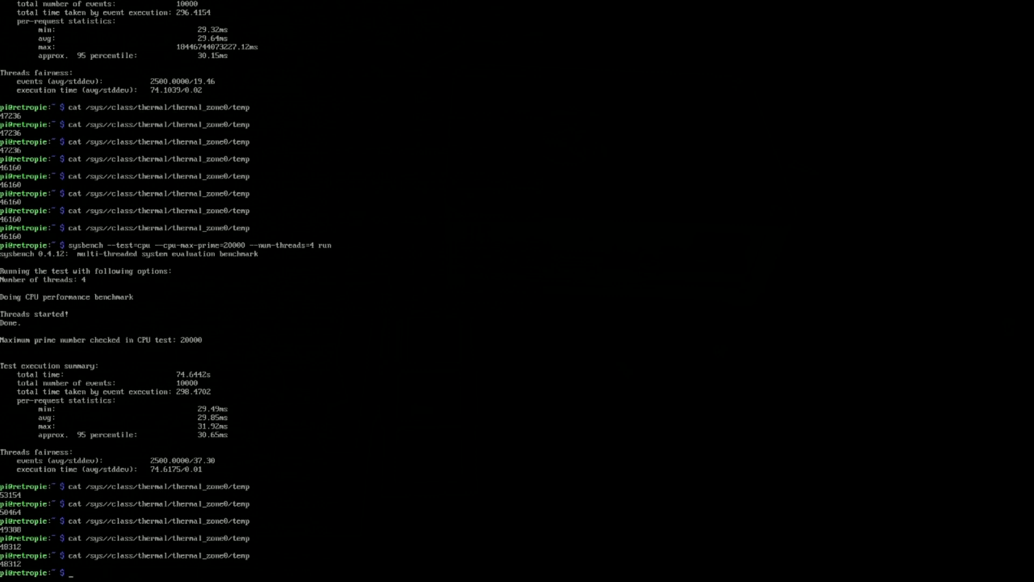
key(Up)
key(Return)
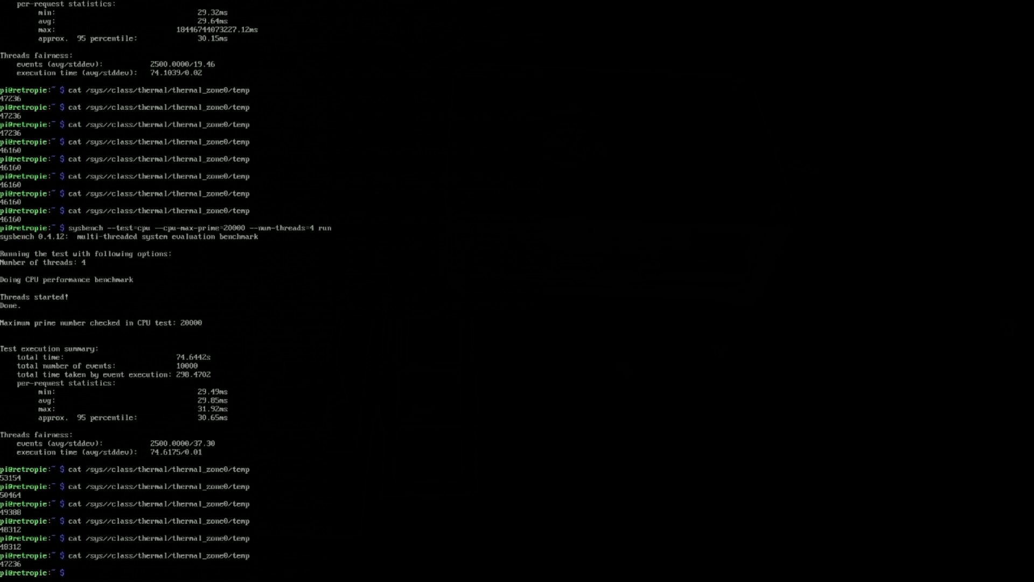
key(Up)
key(Return)
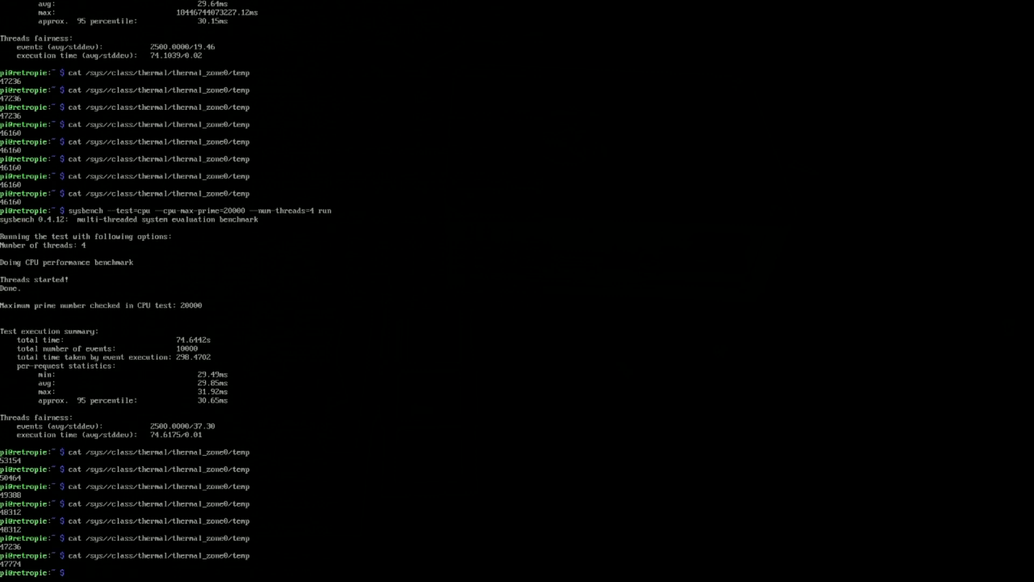
key(Up)
key(Return)
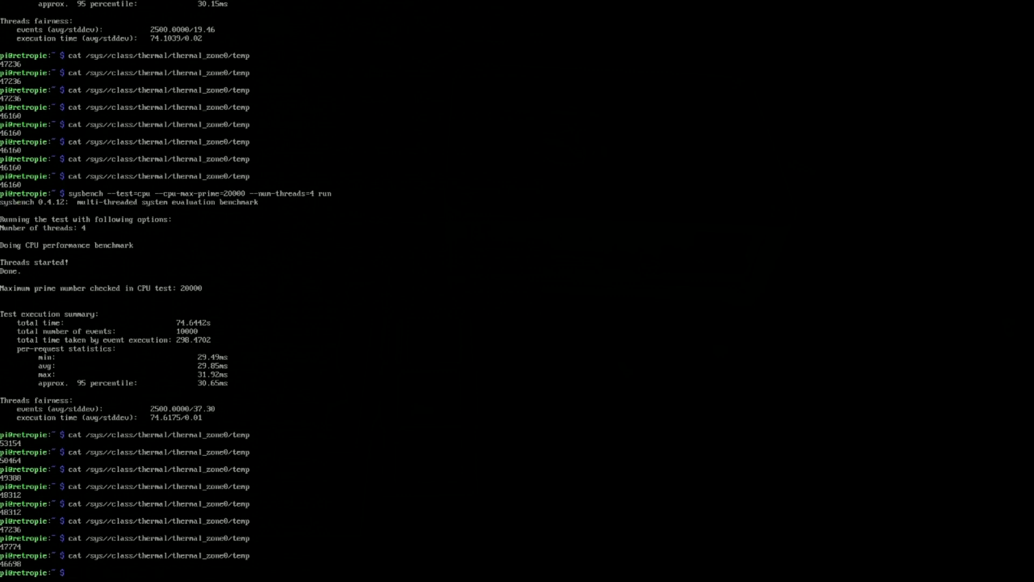
key(Up)
key(Return)
key(Up)
key(Return)
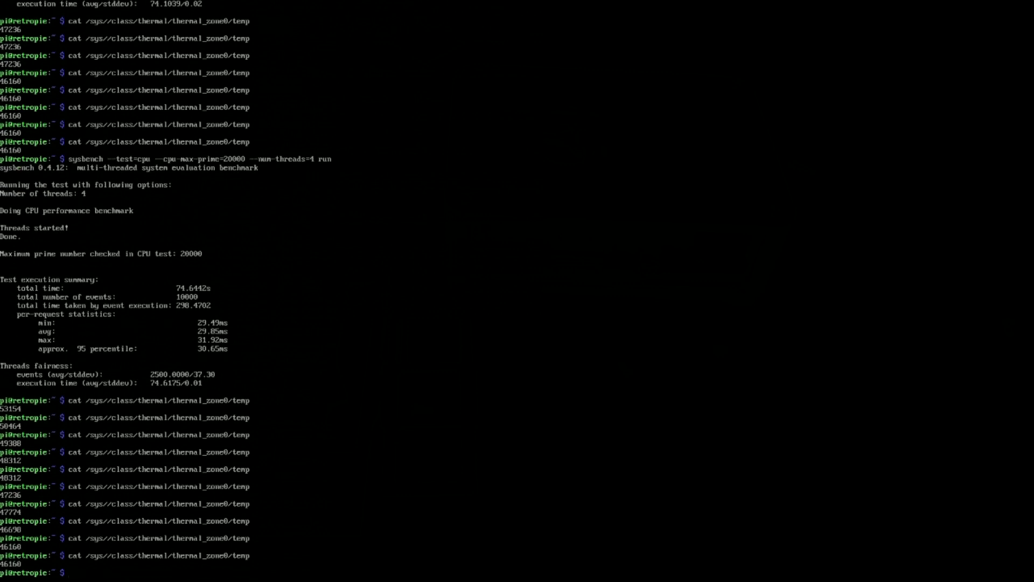
key(Up)
key(Return)
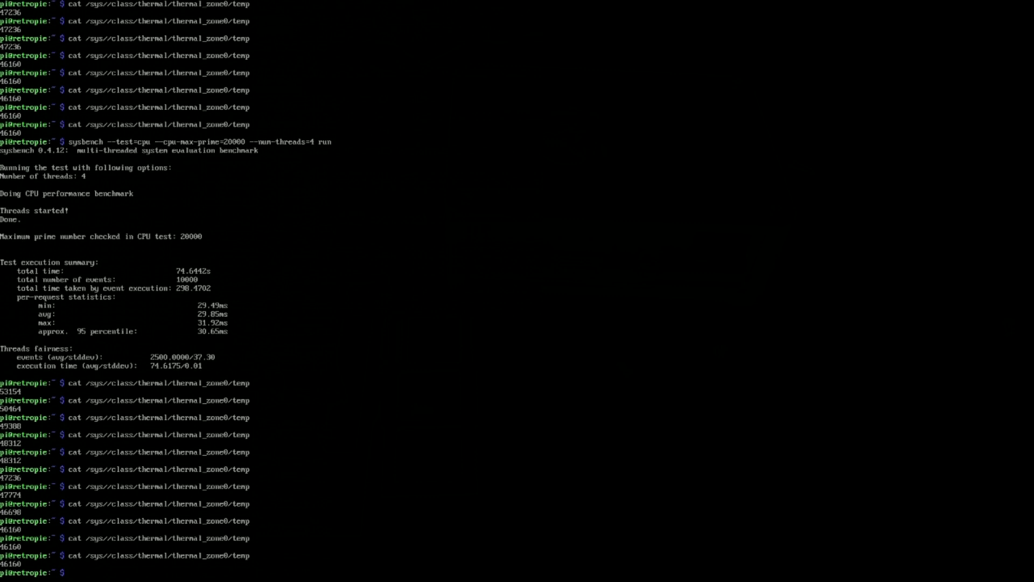
key(Up)
key(Return)
key(Up)
key(Return)
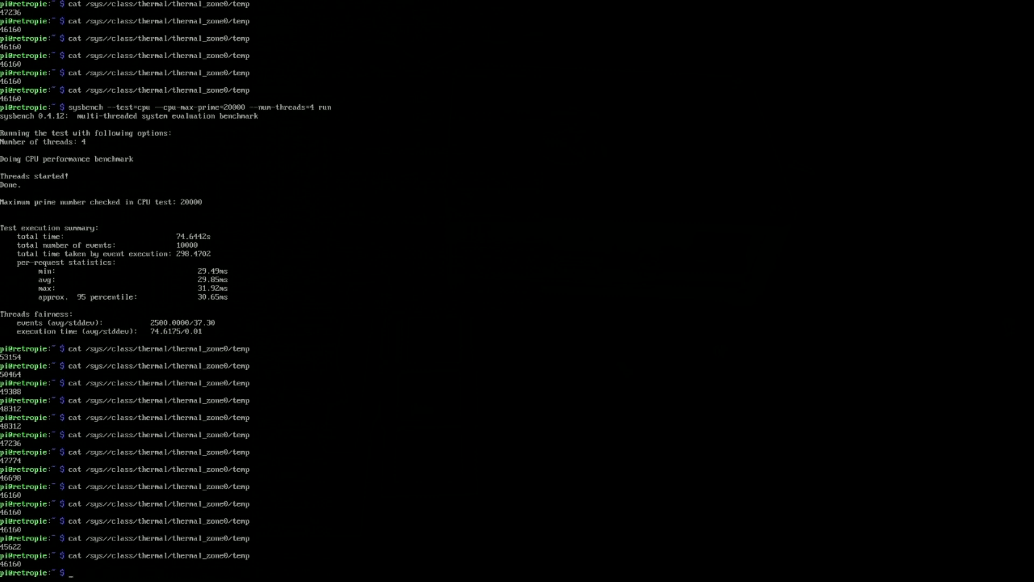
key(Up)
key(Return)
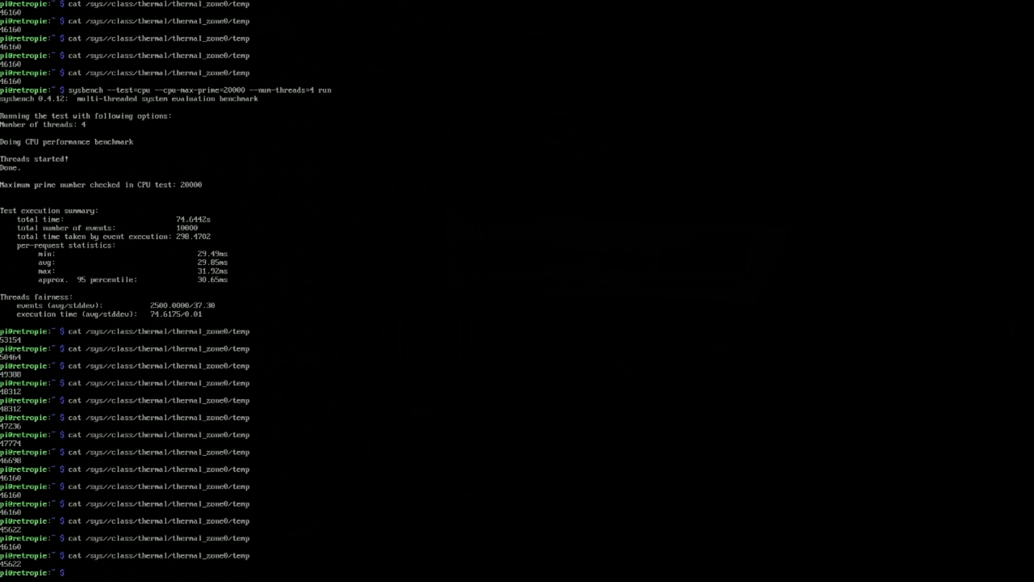
key(Up)
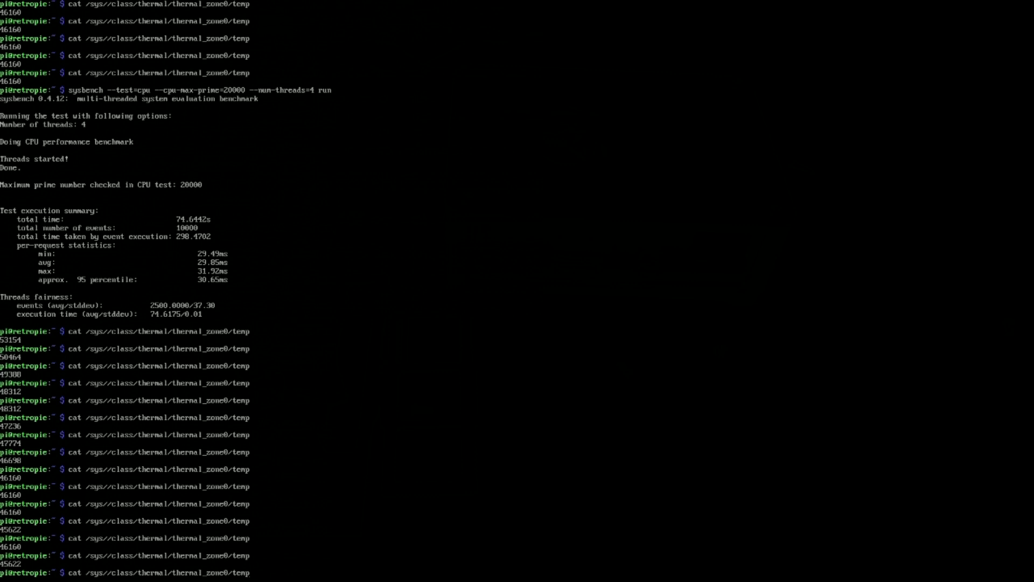
key(Return)
key(Up)
key(Return)
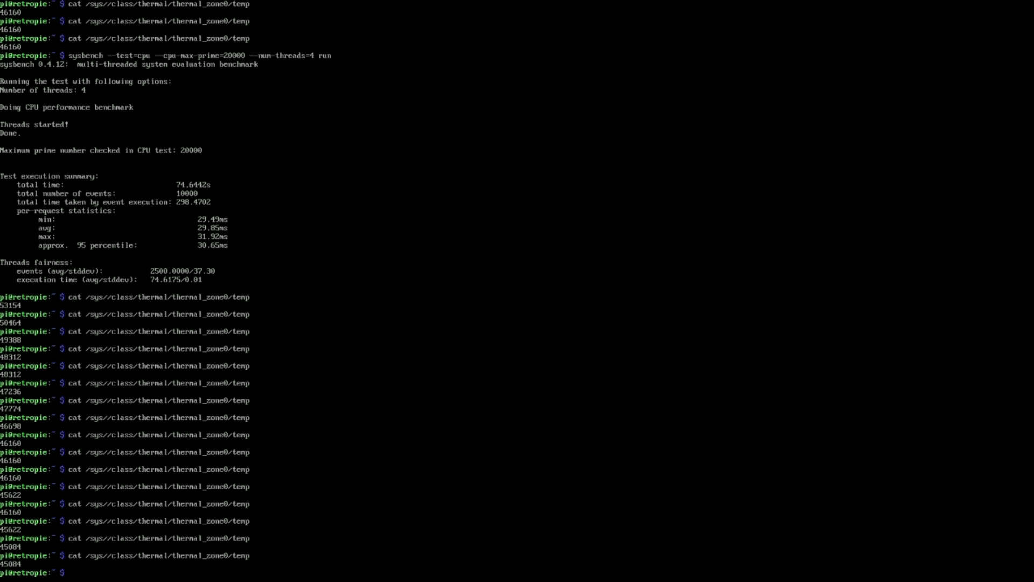